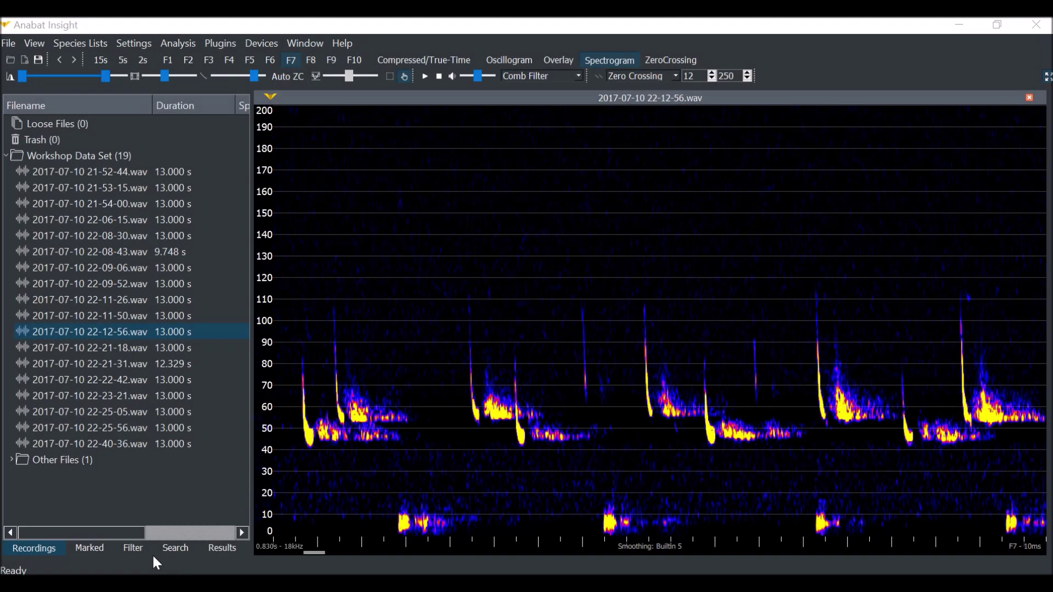
Show the filter metrics panel, with empty ZC metric ranges, instead of the recordings list.
click(137, 549)
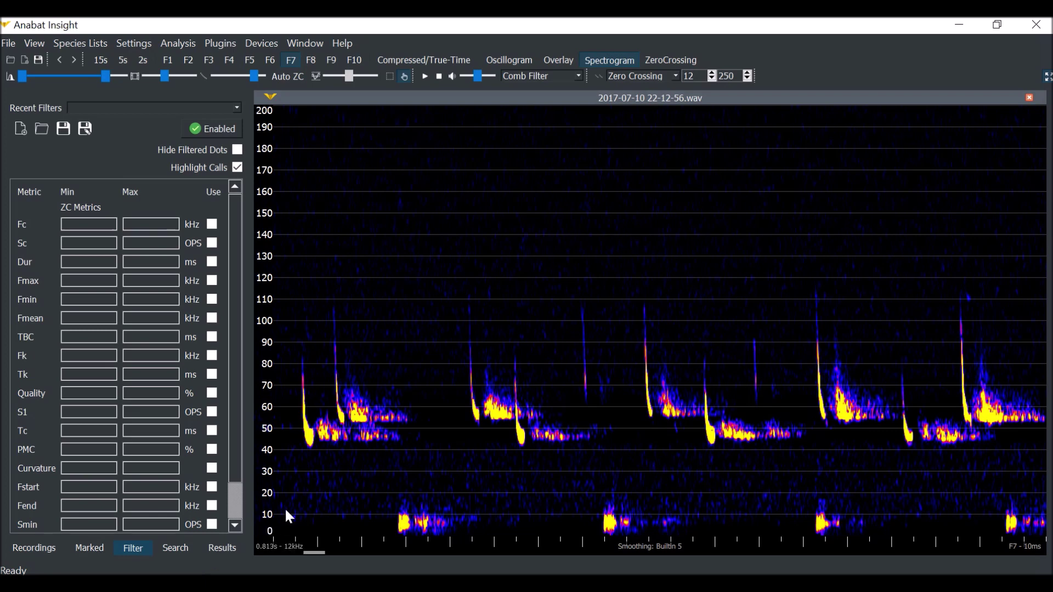
mouse_move(308, 456)
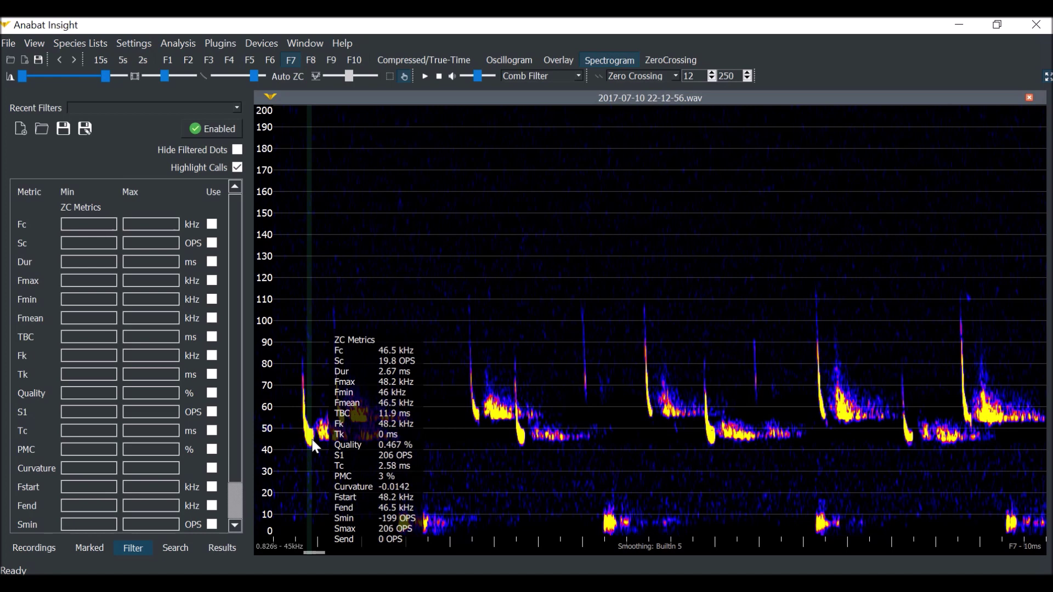
mouse_move(343, 406)
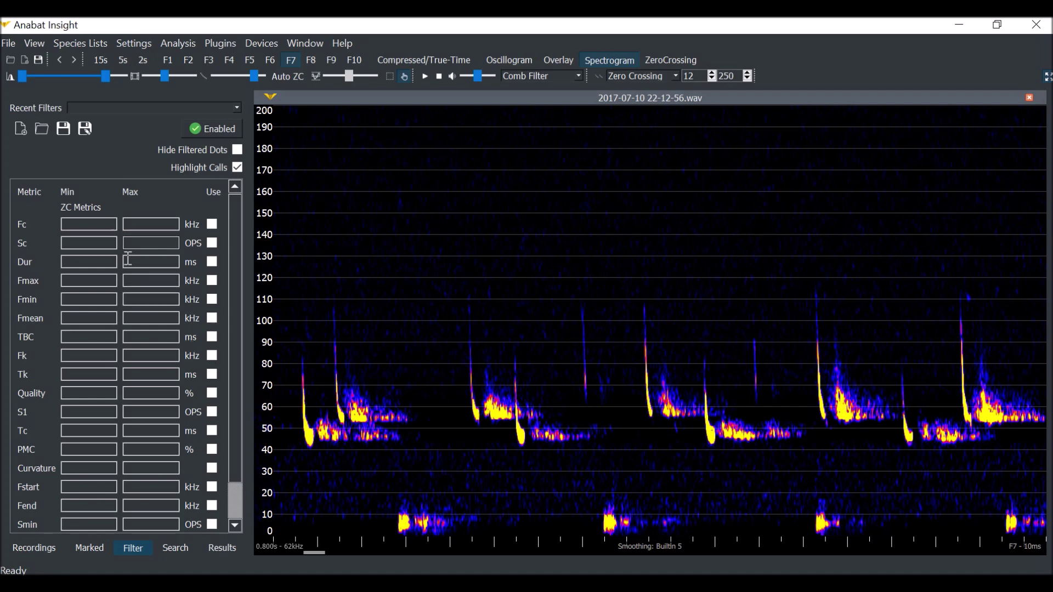
click(106, 228)
Restrict Fc to 40–50 kHz with Use checked, and refresh the Highlight Calls marking.
text(4)
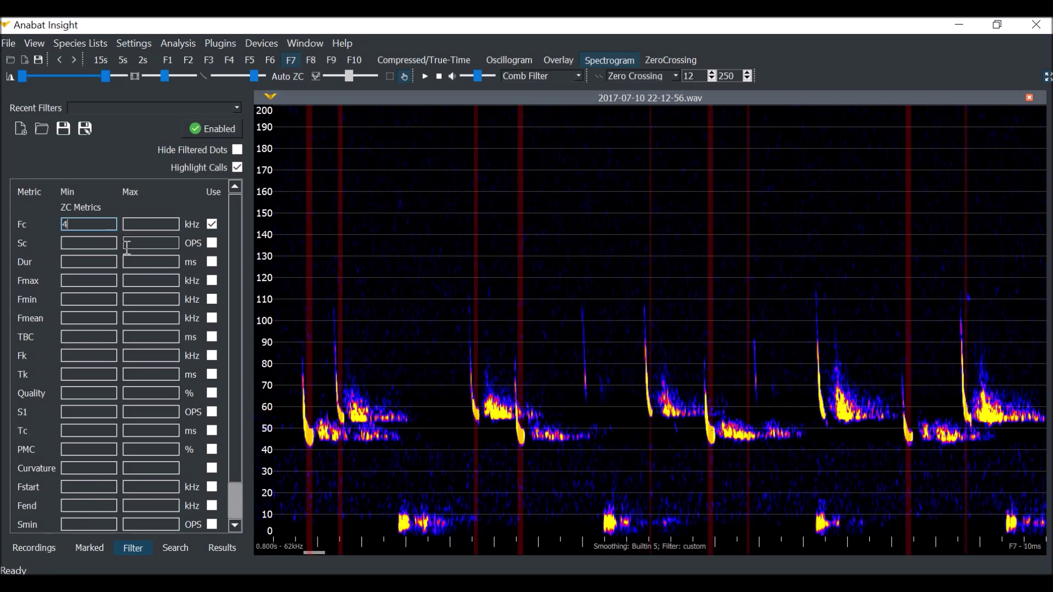
text(0)
click(160, 224)
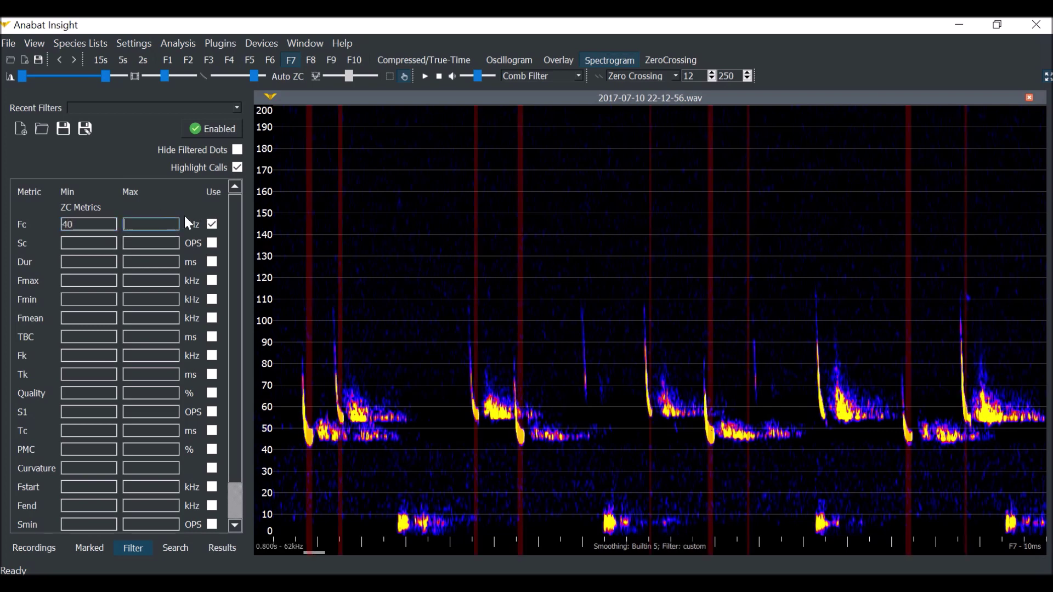
text(50)
click(154, 242)
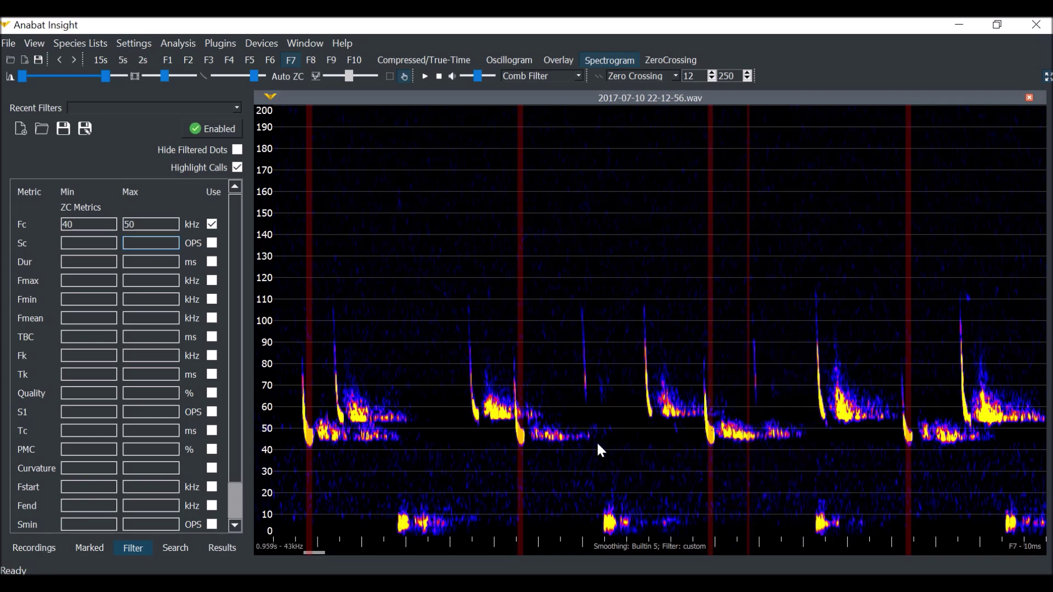
click(236, 170)
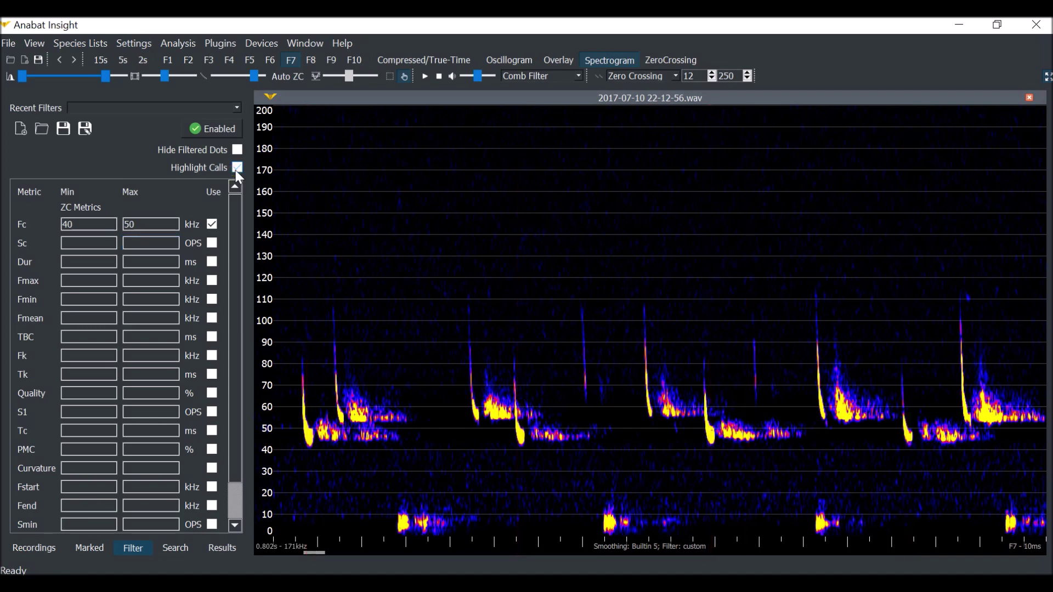
click(235, 168)
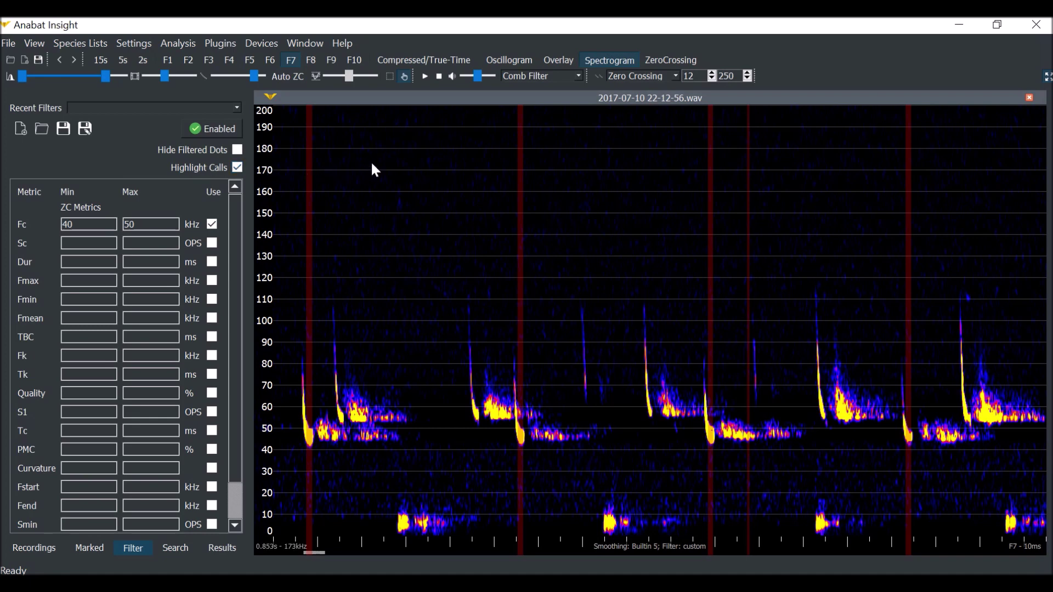
Switch the spectrogram to true time and compare the Fc 40–50 kHz filter disabled versus enabled.
click(420, 61)
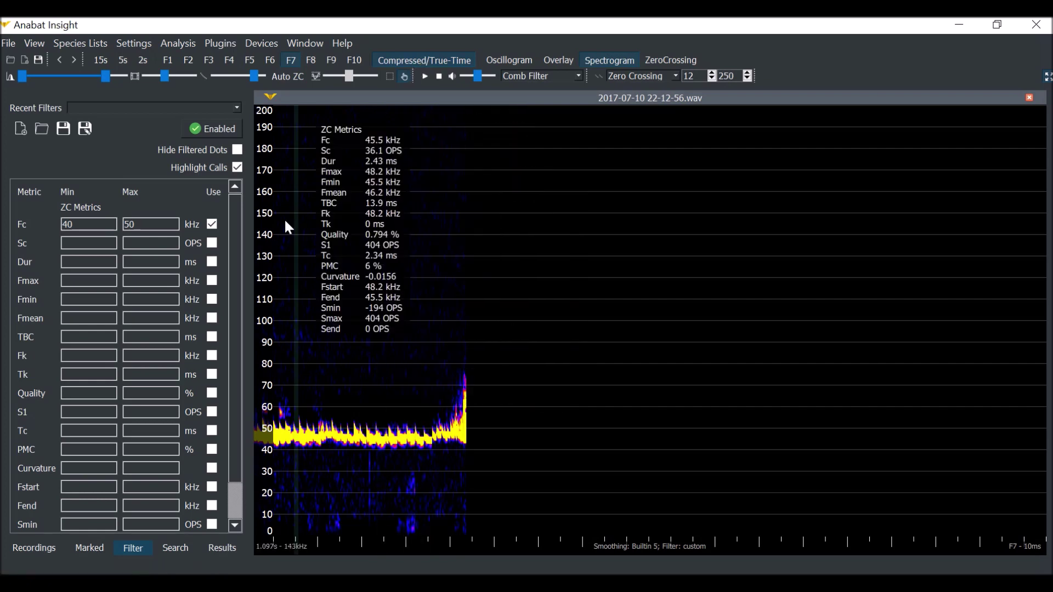
click(196, 132)
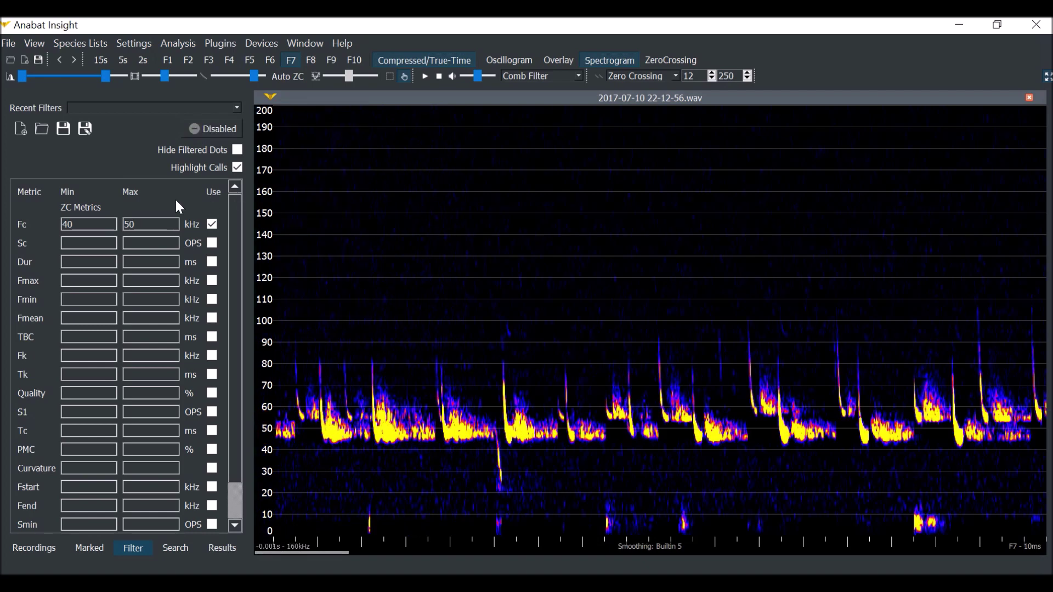
click(205, 128)
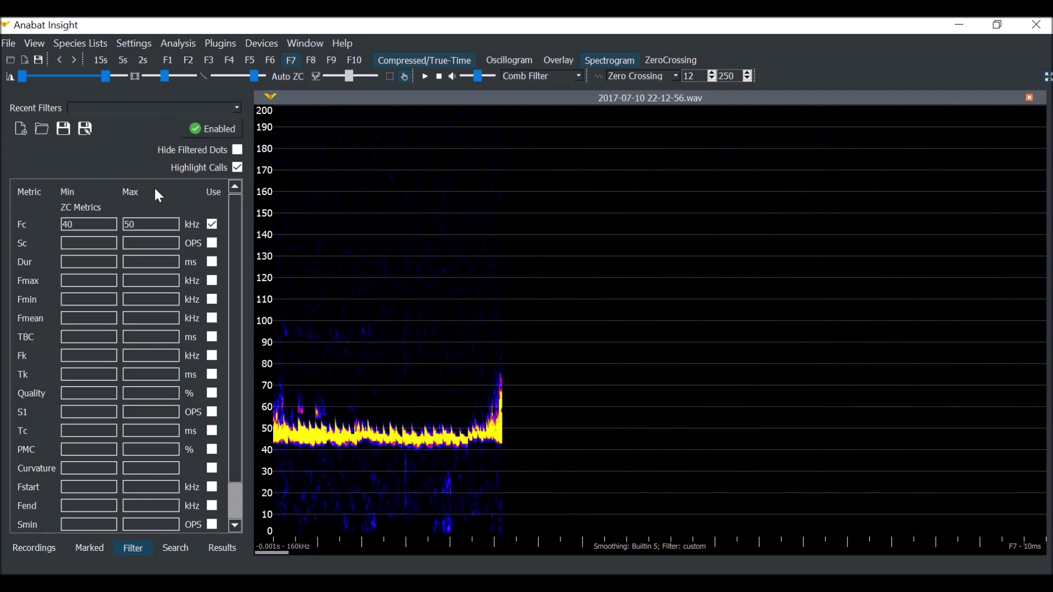
Save the current filter to the Desktop as a filter file named '40-50'.
click(58, 130)
click(123, 341)
text(40-50)
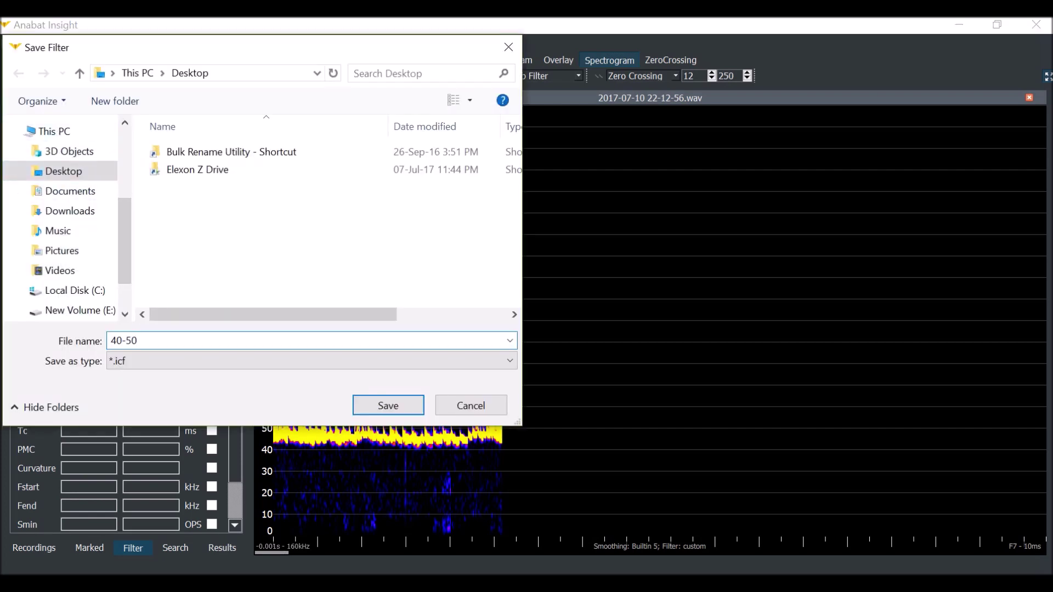
click(388, 406)
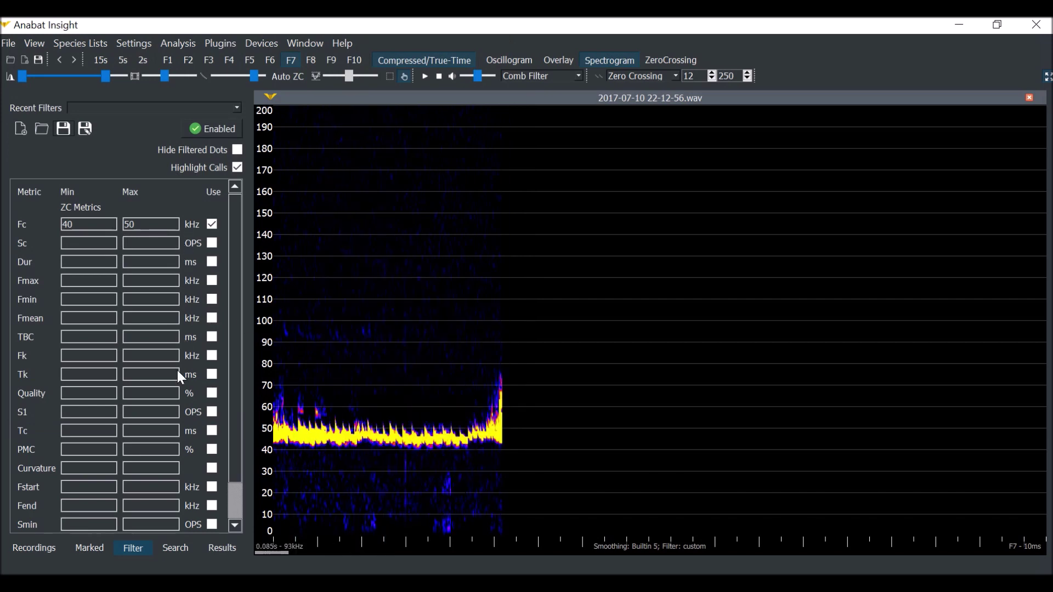
click(178, 549)
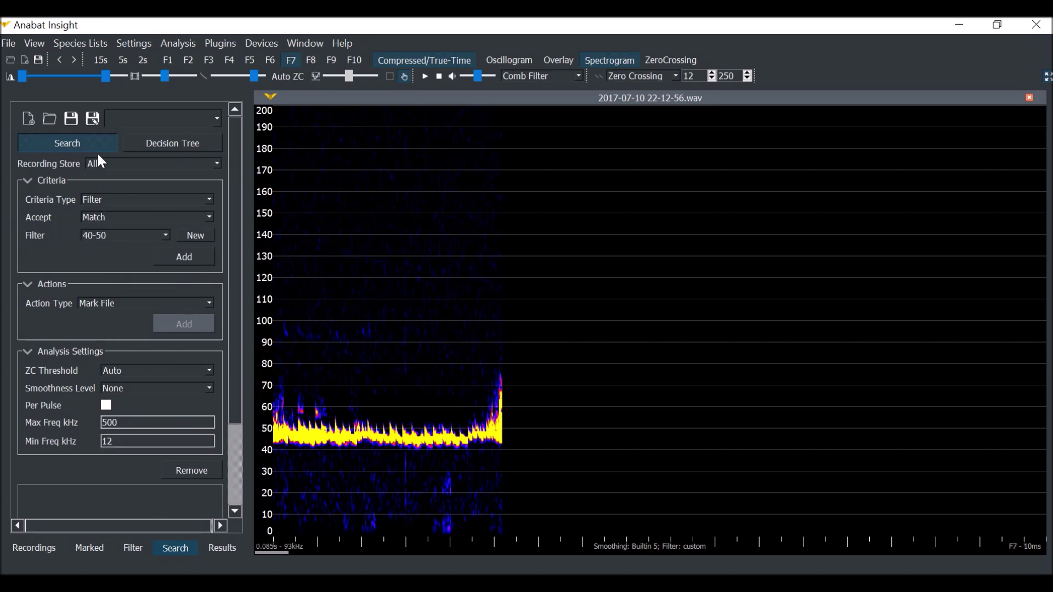
Add a Filter search criterion that accepts files matching the 40-50 filter.
click(140, 201)
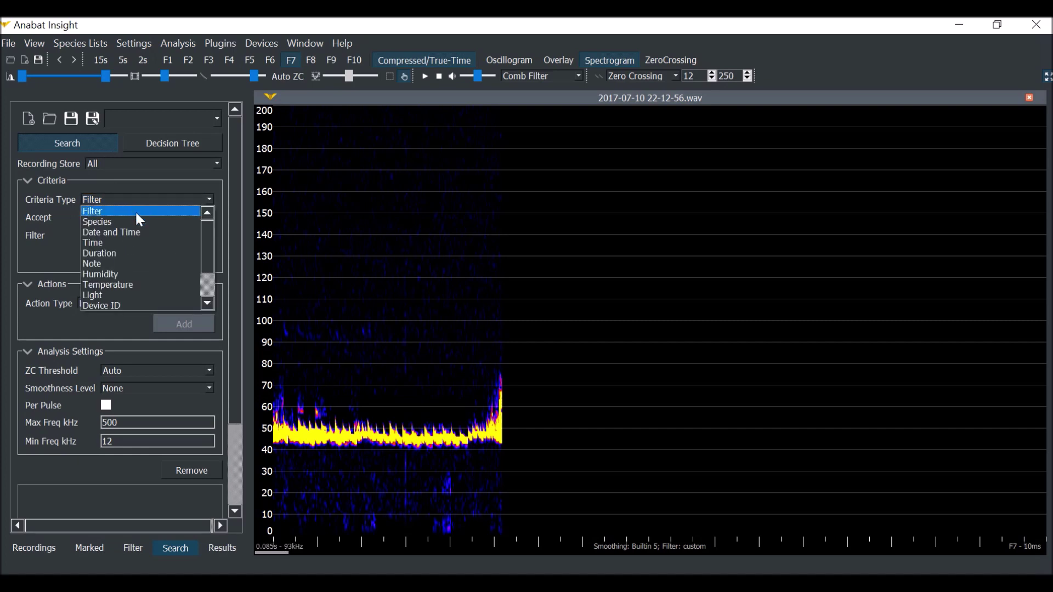
click(136, 212)
click(140, 217)
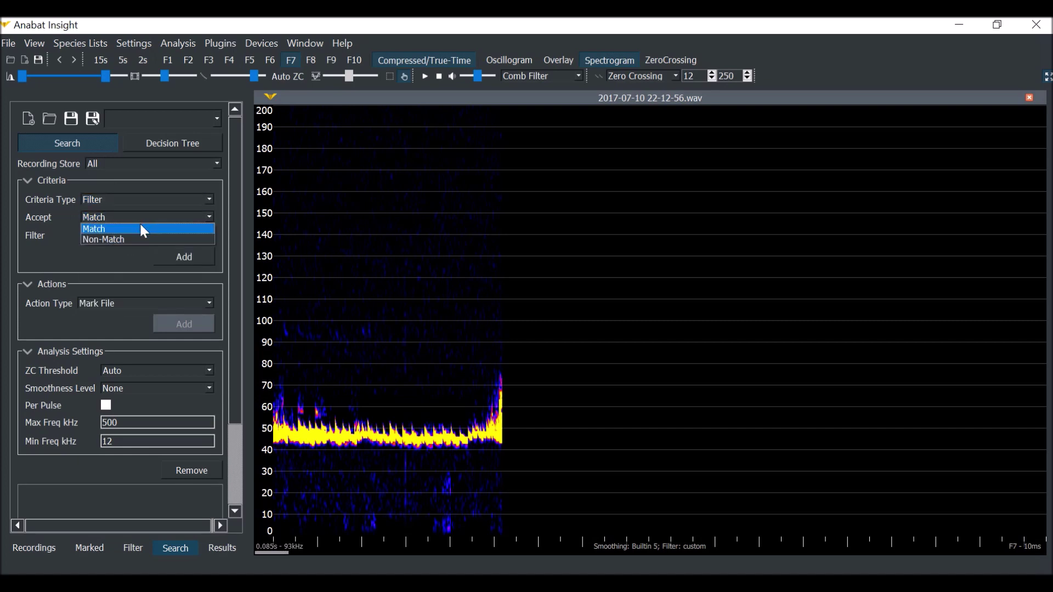
click(141, 228)
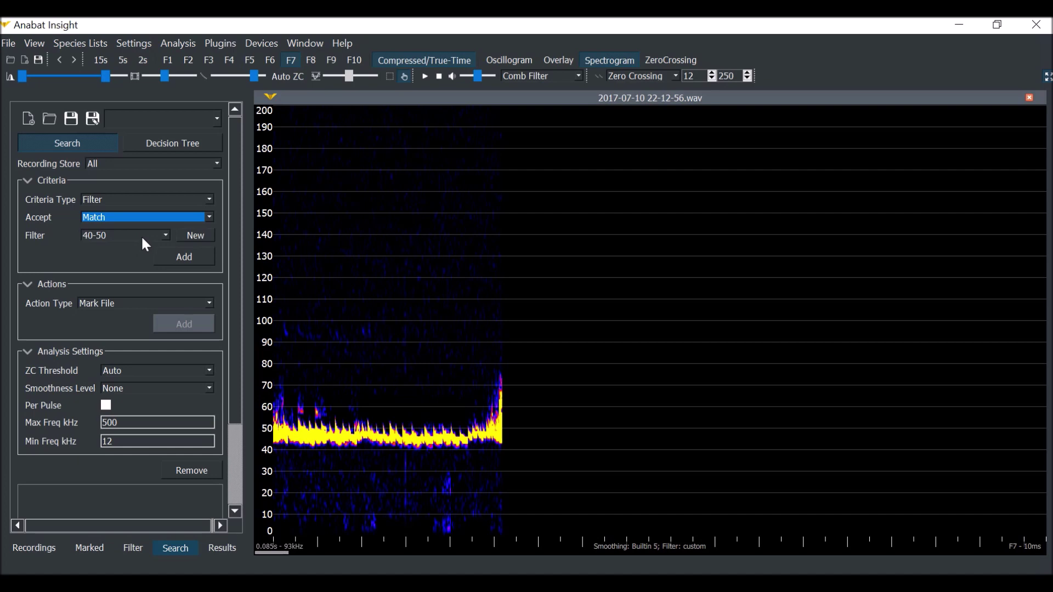
click(150, 238)
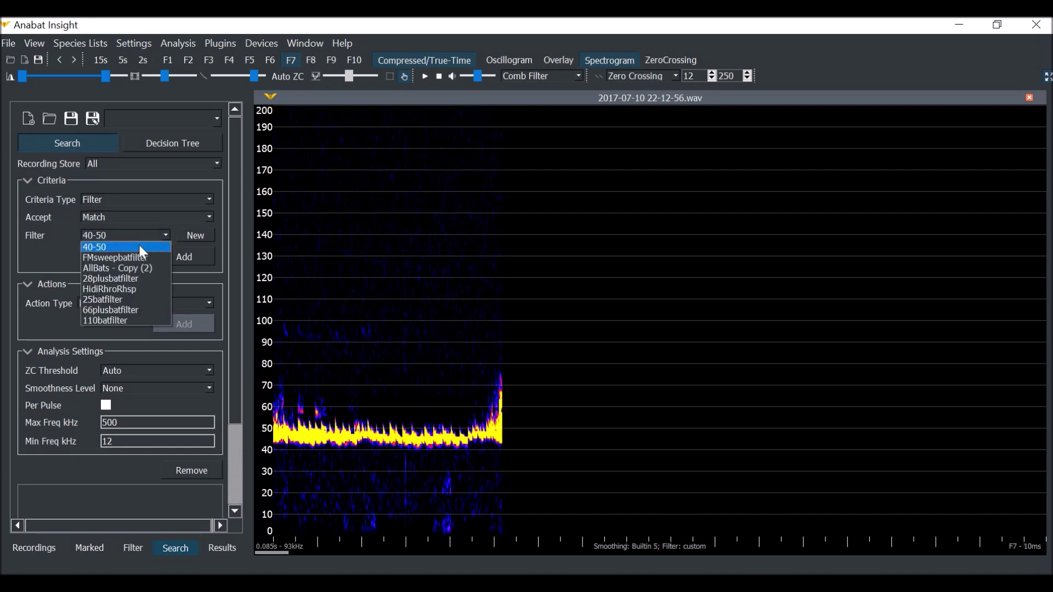
click(142, 251)
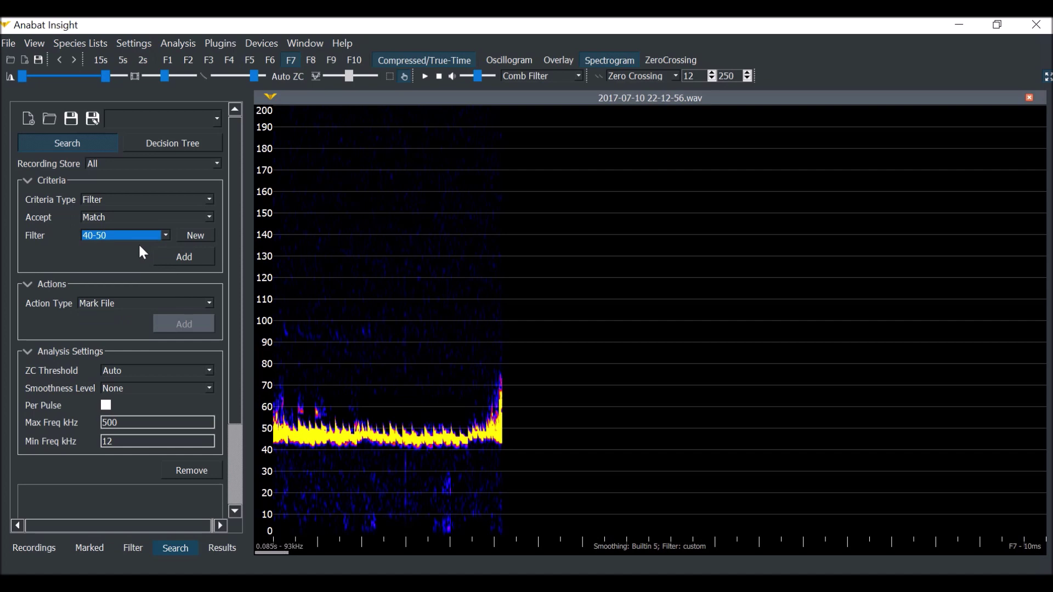
click(182, 262)
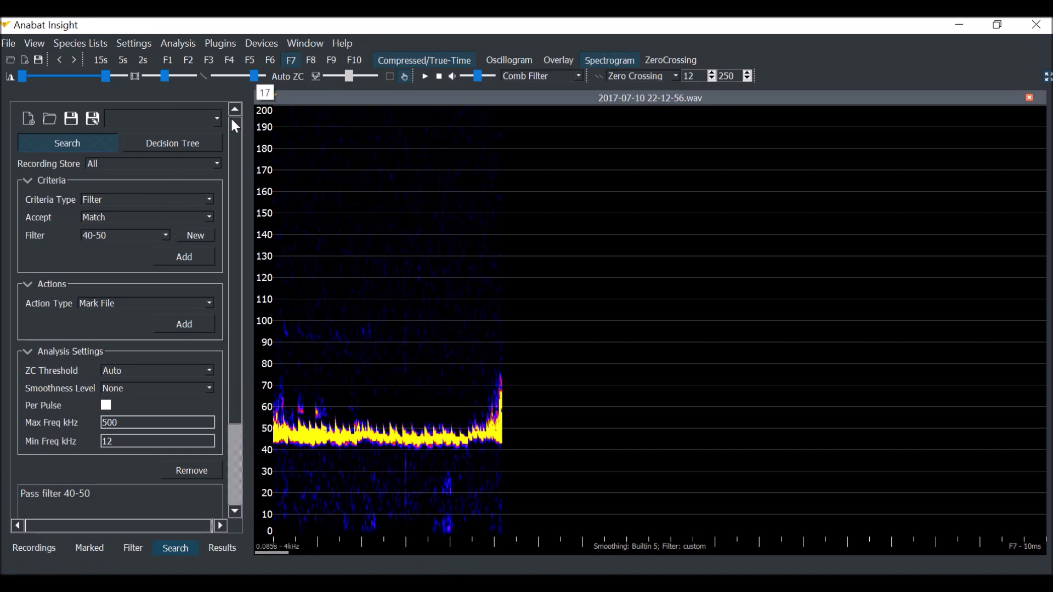
click(180, 370)
Set ZC Threshold to 17 and Smoothness Level to 5, then run the search.
drag(212, 393, 203, 424)
click(173, 446)
click(160, 388)
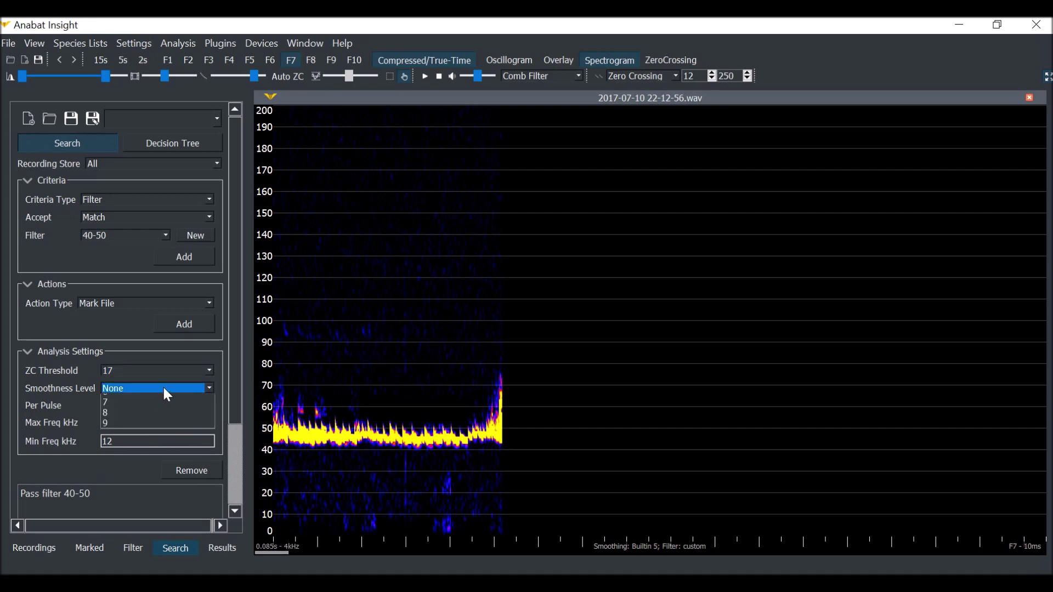
click(165, 452)
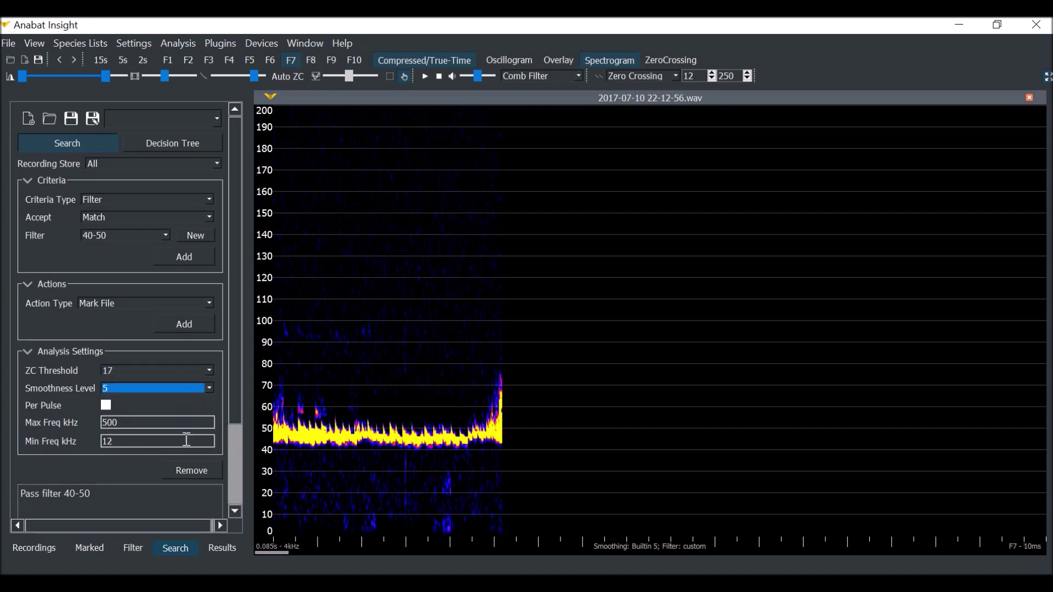
scroll(233, 367, down, 2)
scroll(228, 417, down, 1)
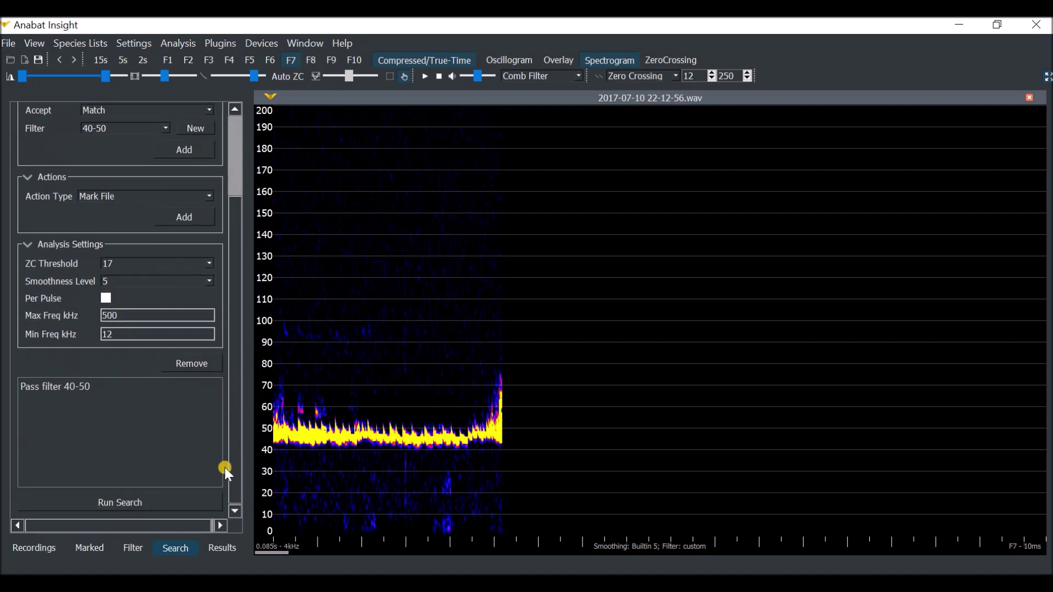
click(145, 503)
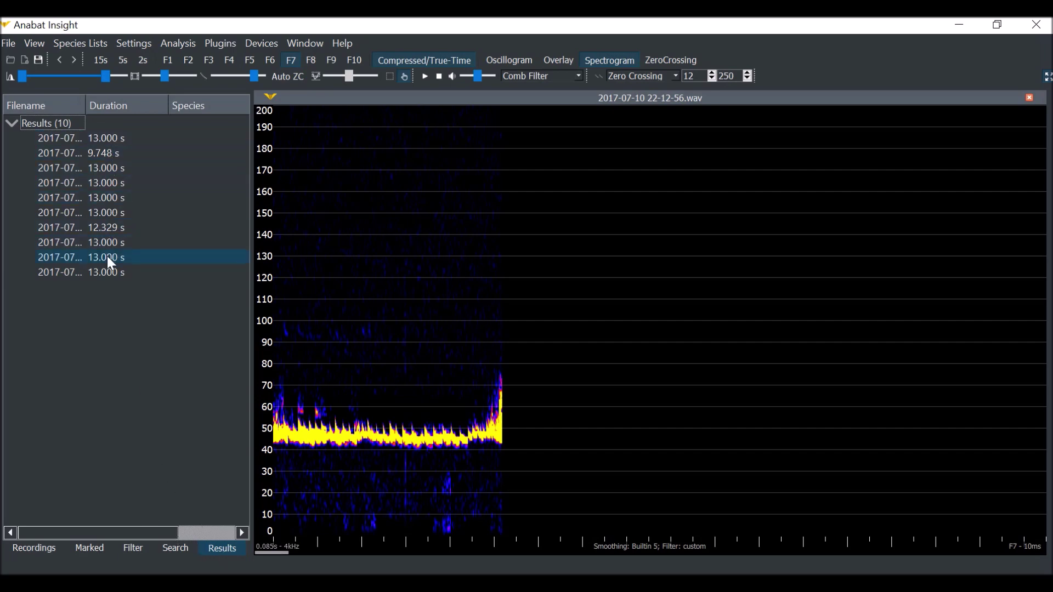
Open the first of the 10 matching files and step through the next results.
click(99, 140)
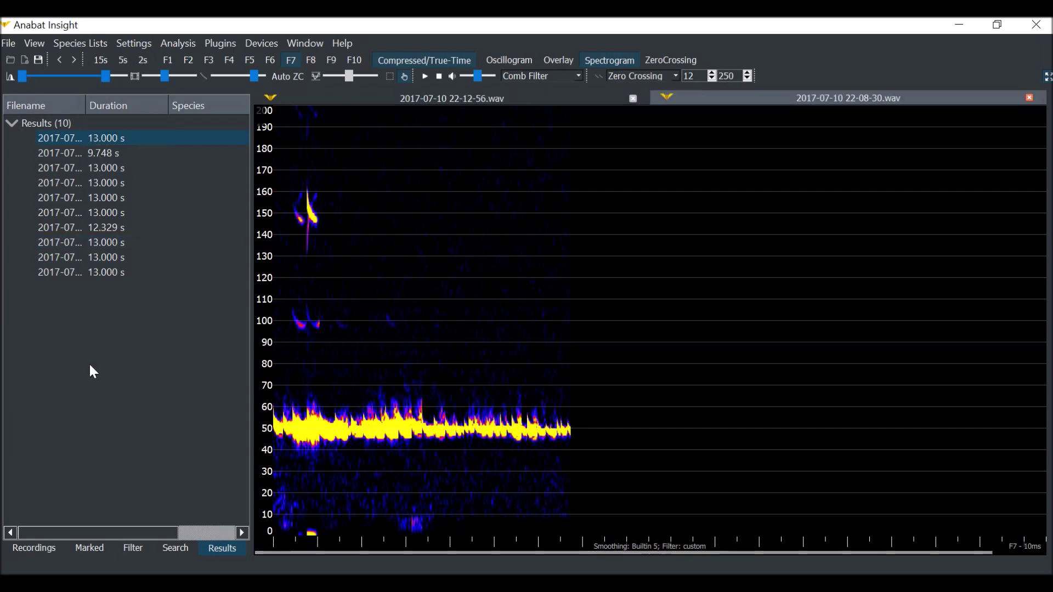
key(Down)
key(Down)
key(Down)
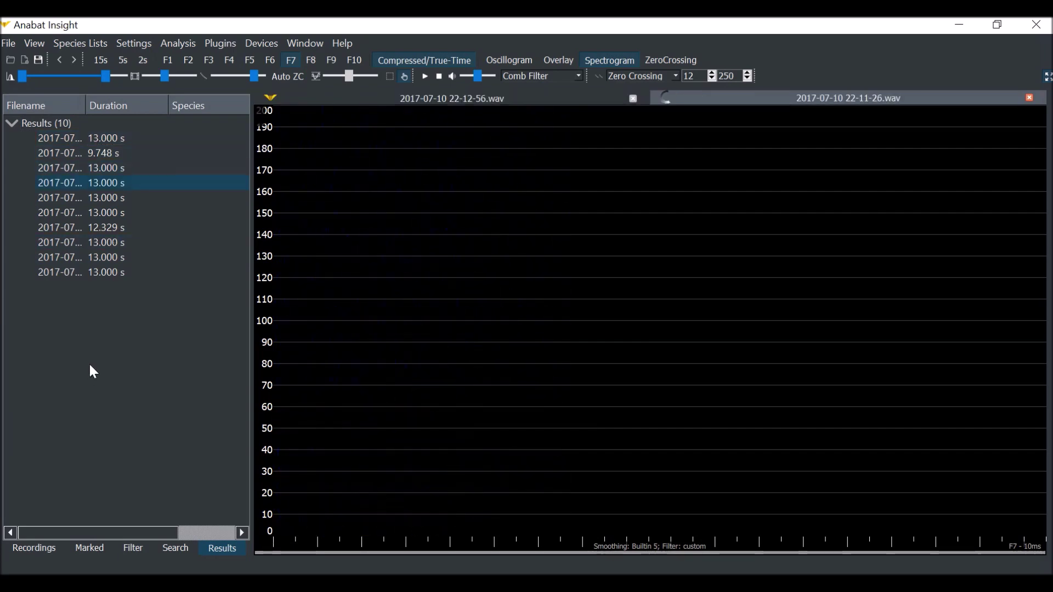
key(Down)
key(Down)
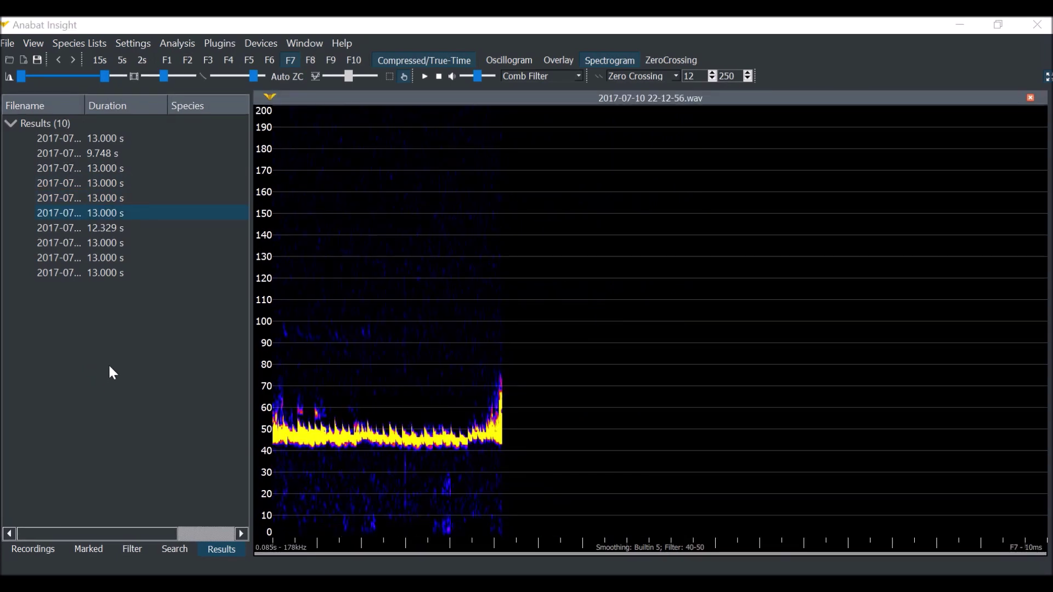
click(187, 549)
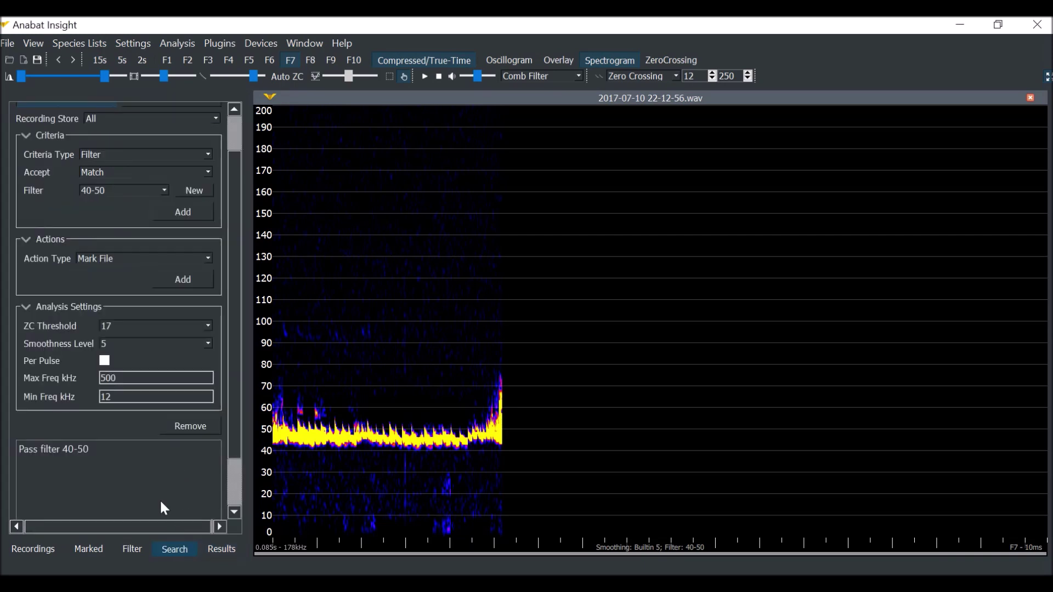
Add an Add Species action that labels matching files as Species A.
click(144, 455)
click(158, 259)
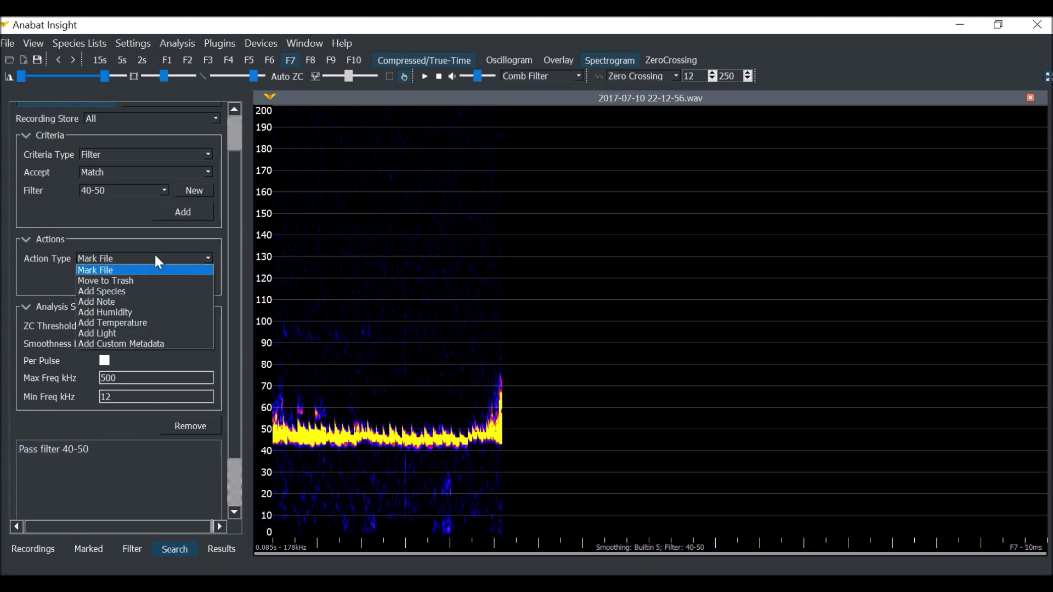
click(147, 292)
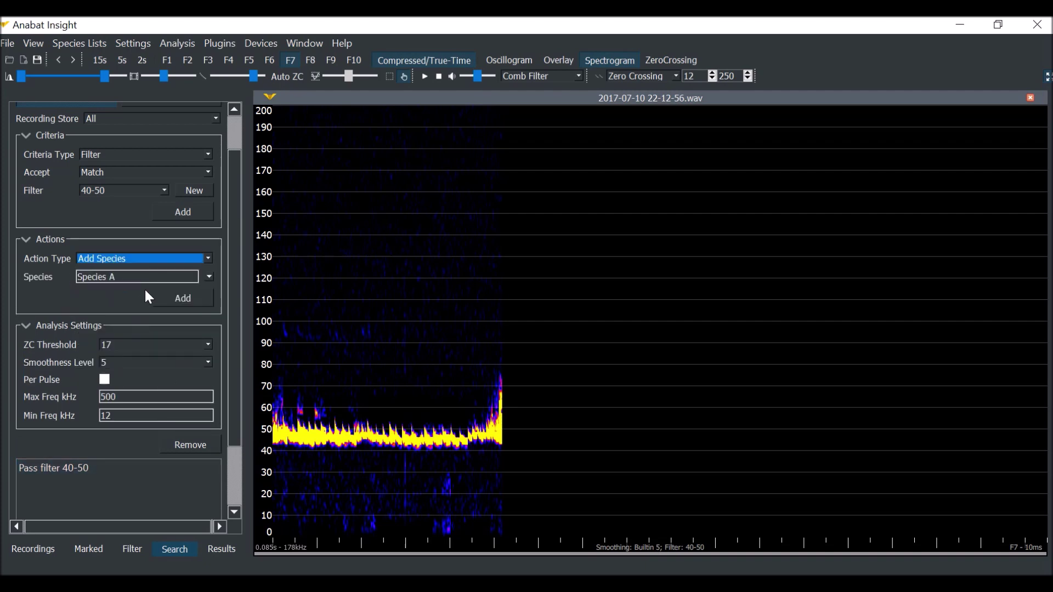
click(209, 278)
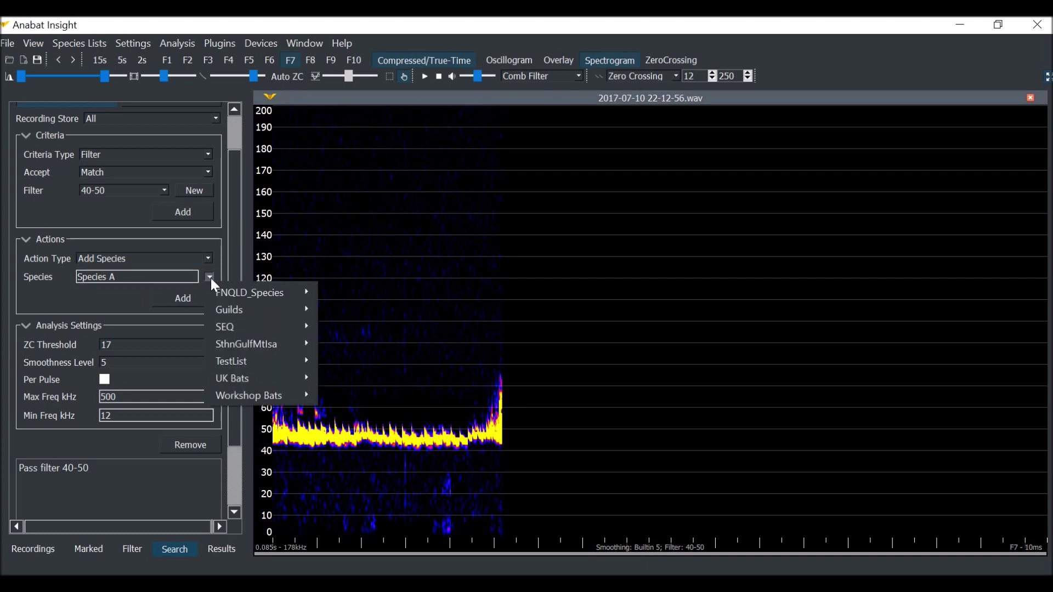
mouse_move(226, 327)
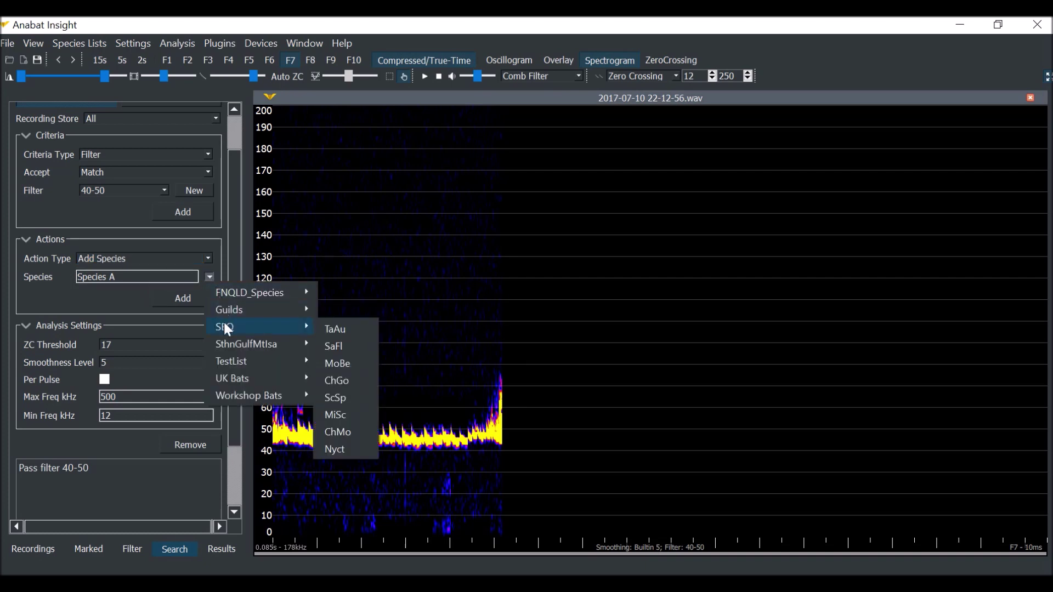
click(157, 277)
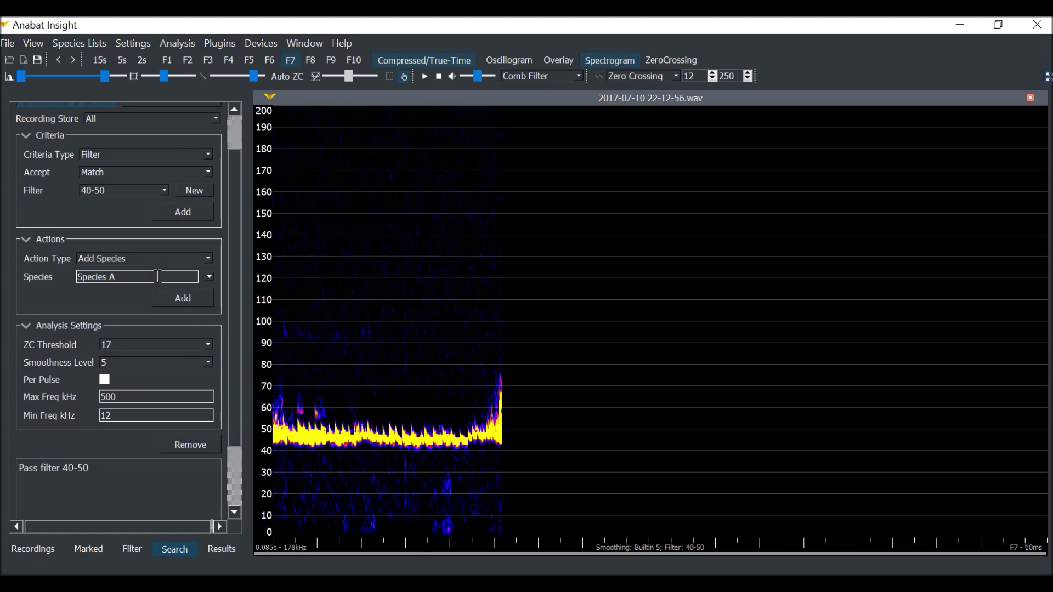
click(185, 300)
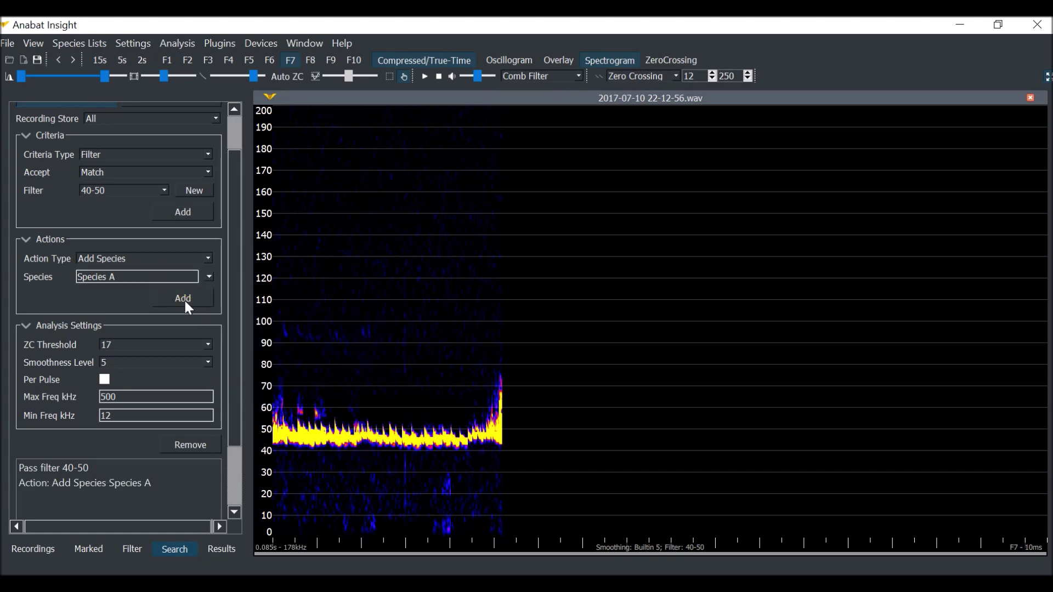
click(156, 473)
scroll(236, 410, down, 3)
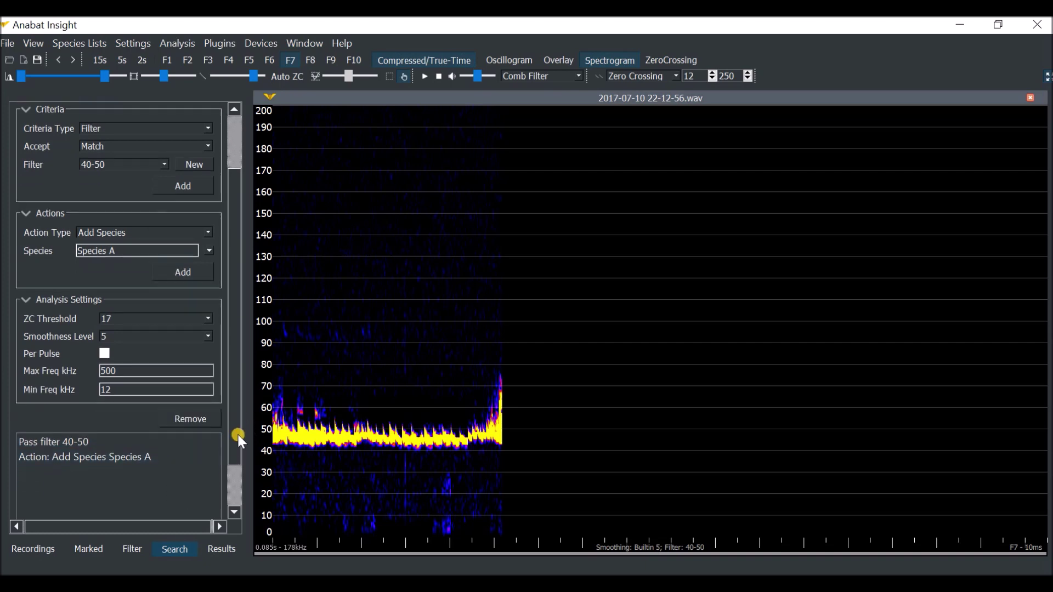
Rerun the search so all 10 matches get labelled Species A.
click(164, 499)
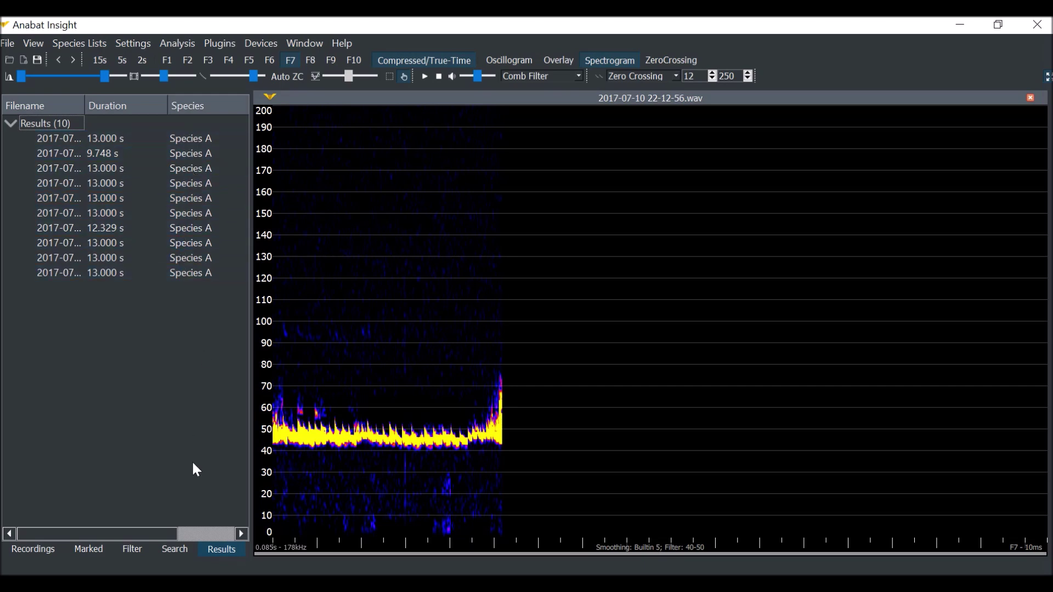
click(144, 554)
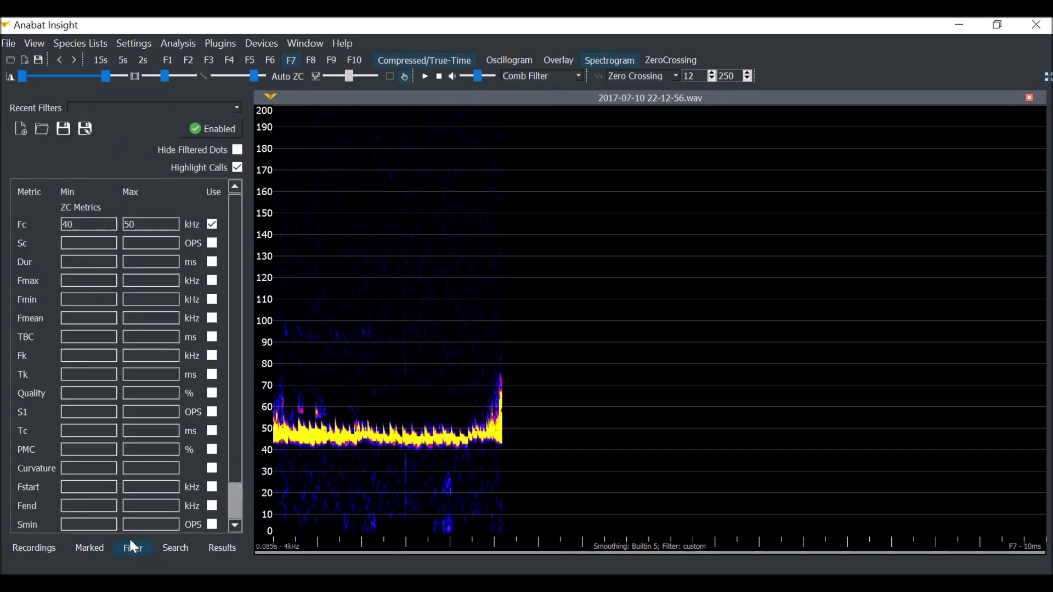
Load the Example: All Bats filter from the Recent Filters list.
click(147, 108)
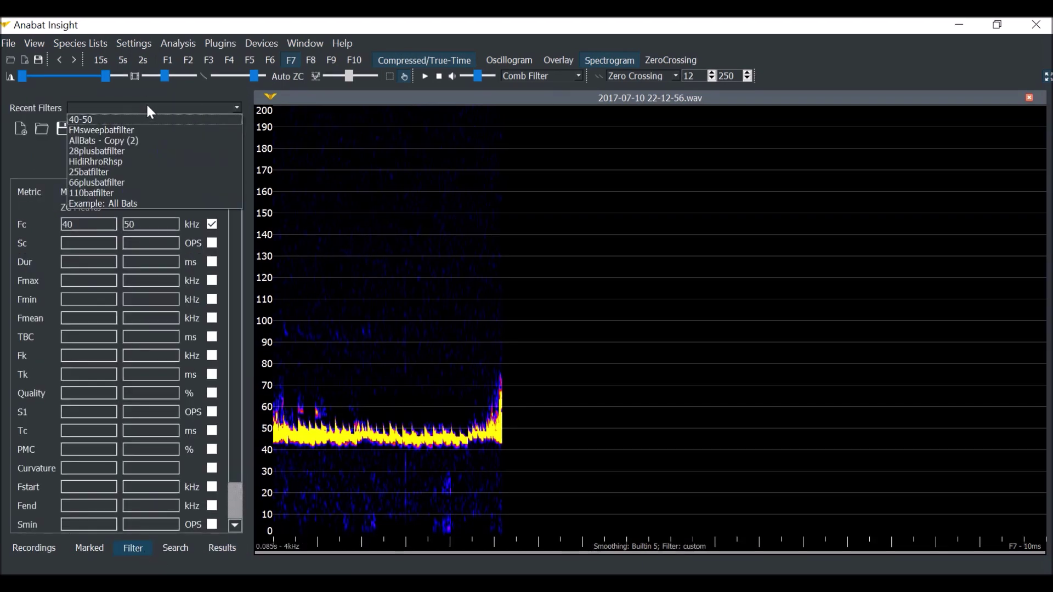
click(142, 204)
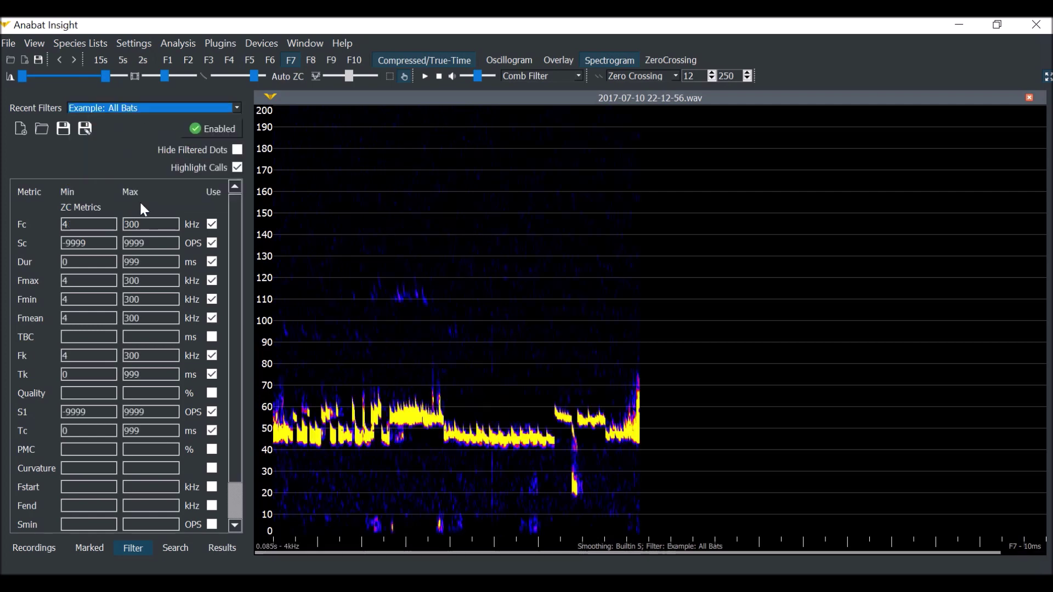